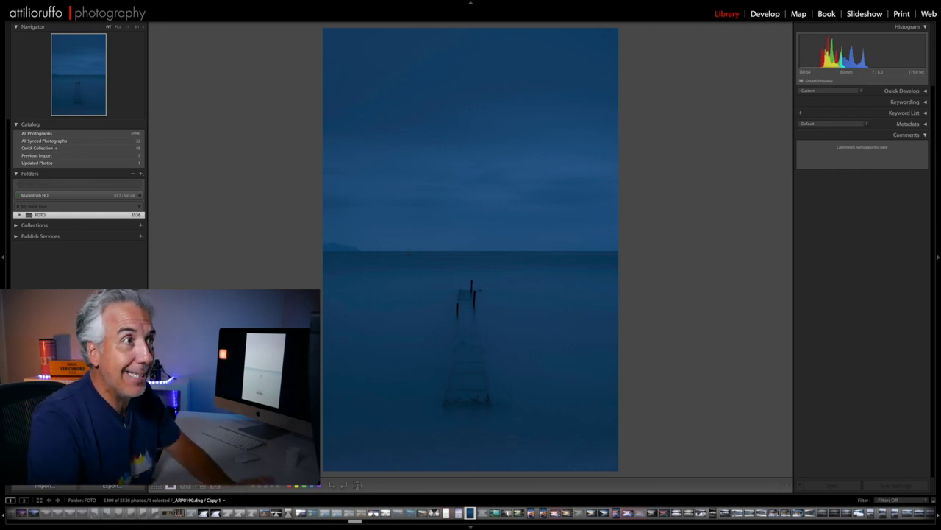
Step: Switch the selected pier photo from Library into the Develop module for editing
key(d)
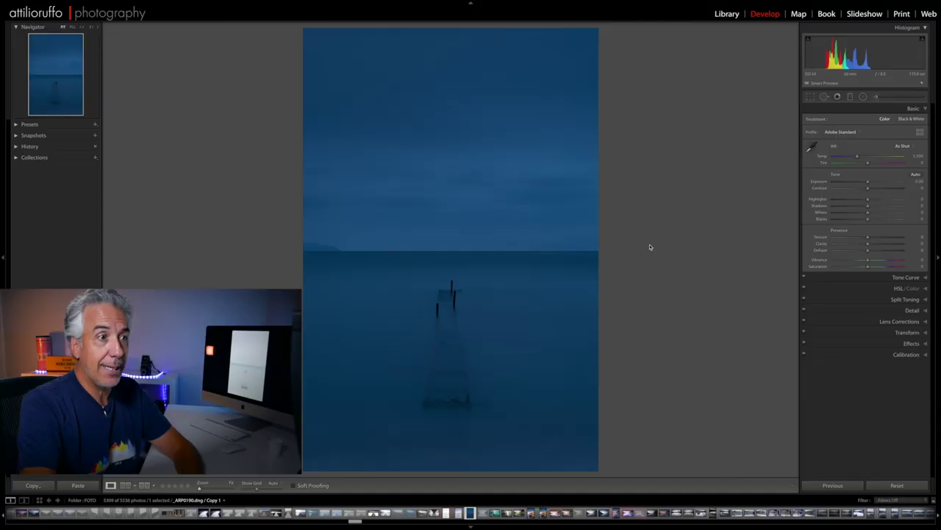
Step: Turn off Solo Mode, then enable Remove Chromatic Aberration and Profile Corrections in Lens Corrections
click(891, 322)
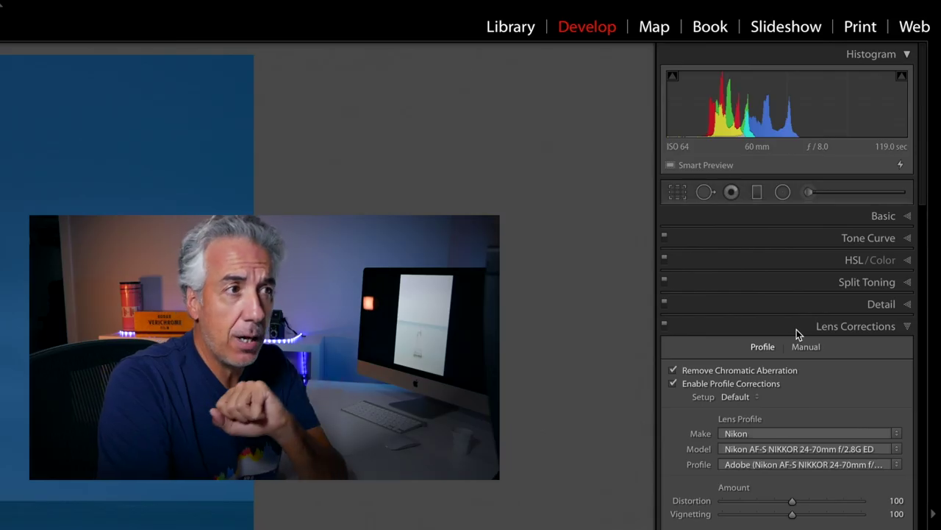
right_click(870, 168)
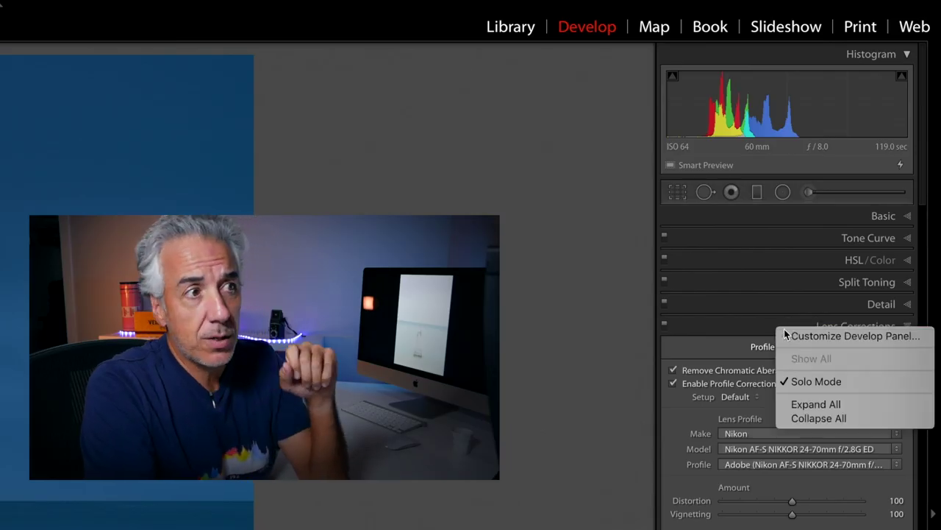
click(834, 384)
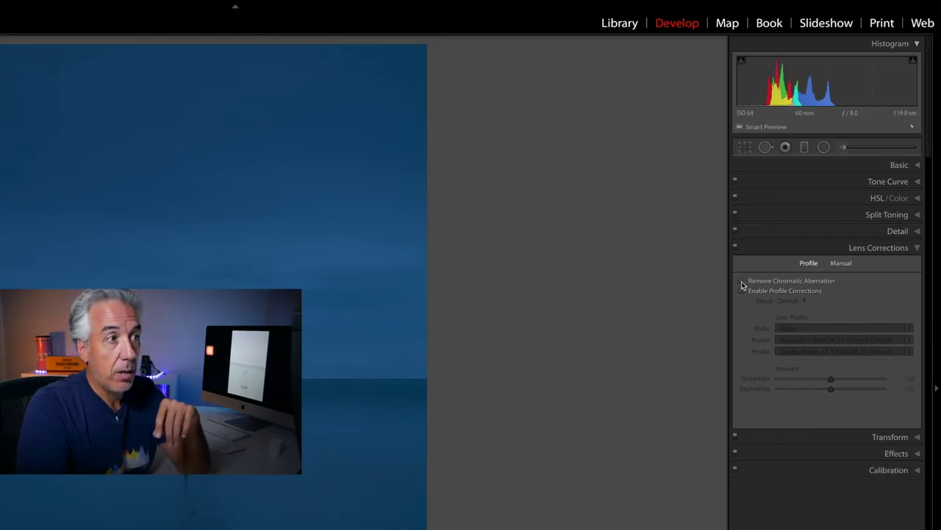
click(742, 281)
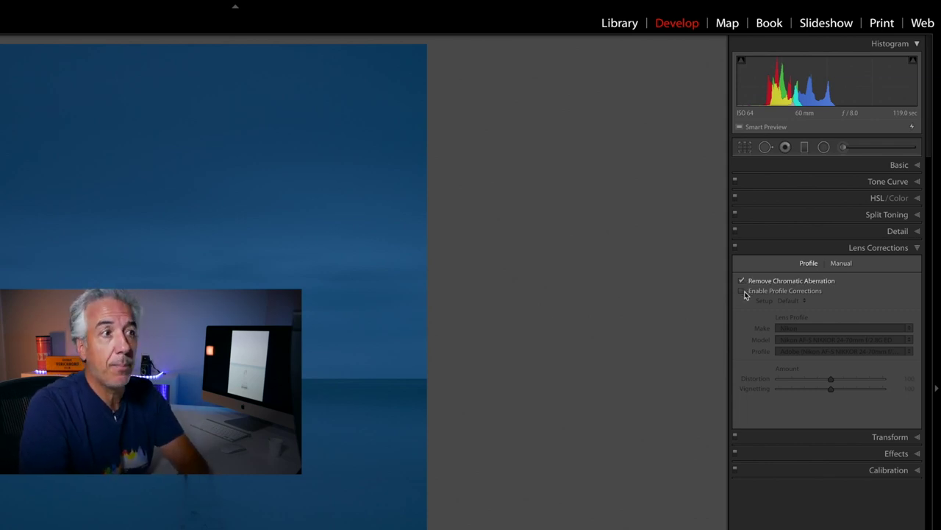
click(742, 291)
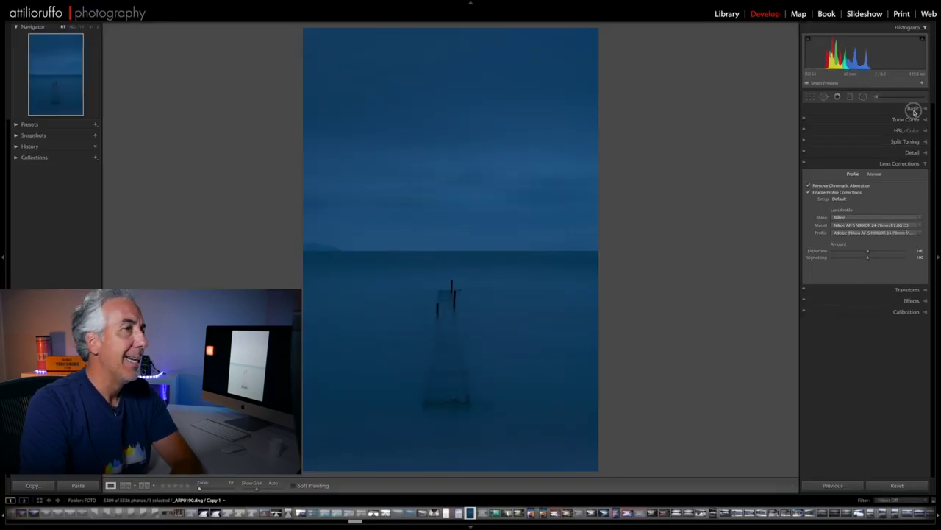
Step: Expand the Basic panel and change the profile from Adobe Standard to Adobe Color
click(913, 109)
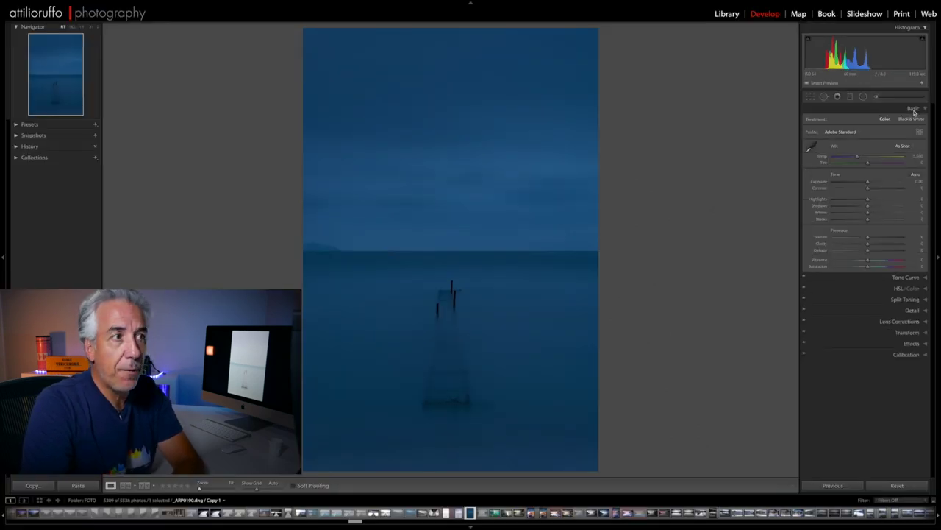
click(842, 133)
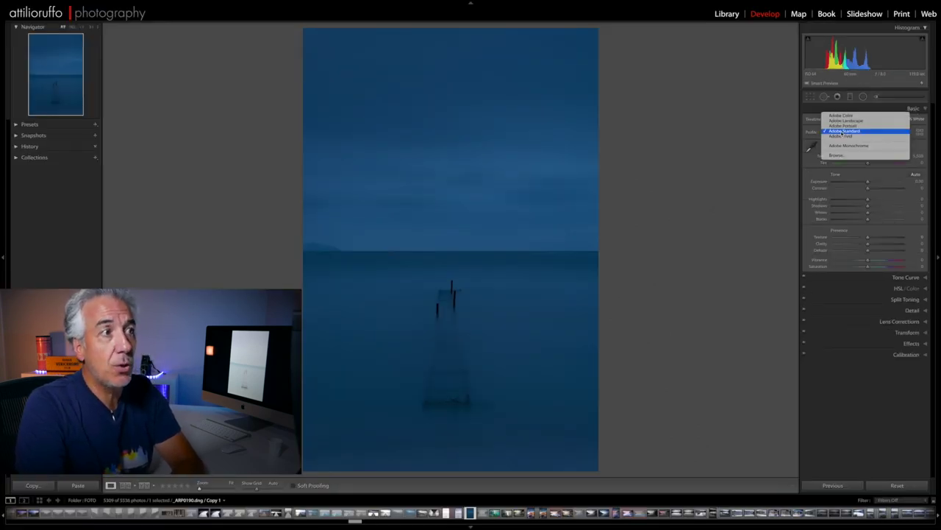
click(848, 131)
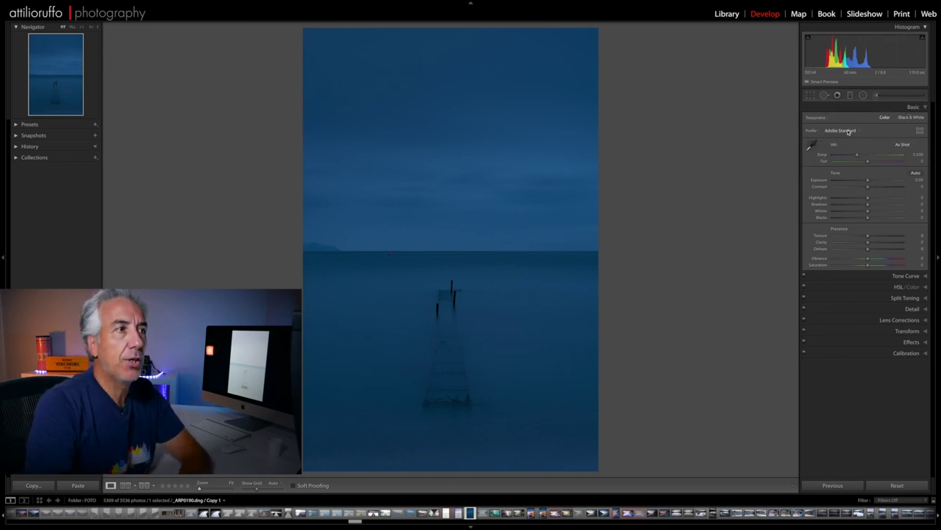
click(848, 131)
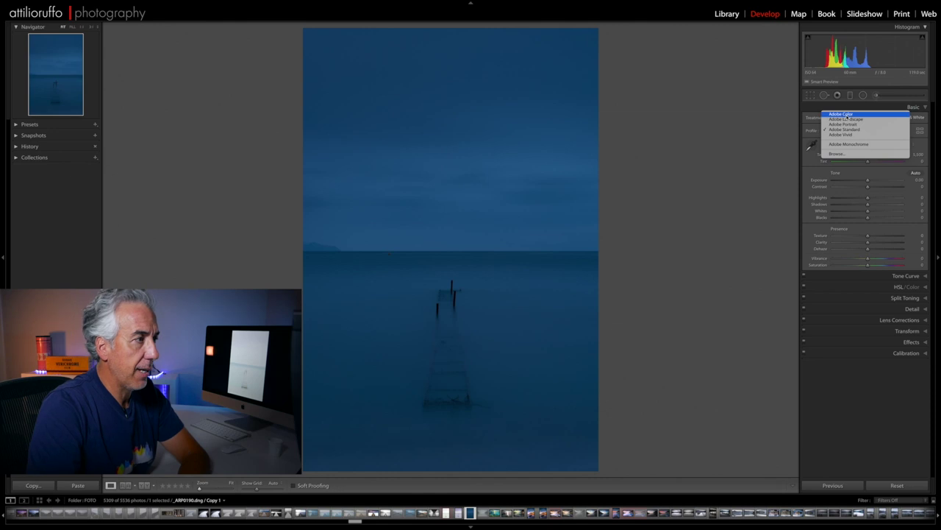
click(844, 115)
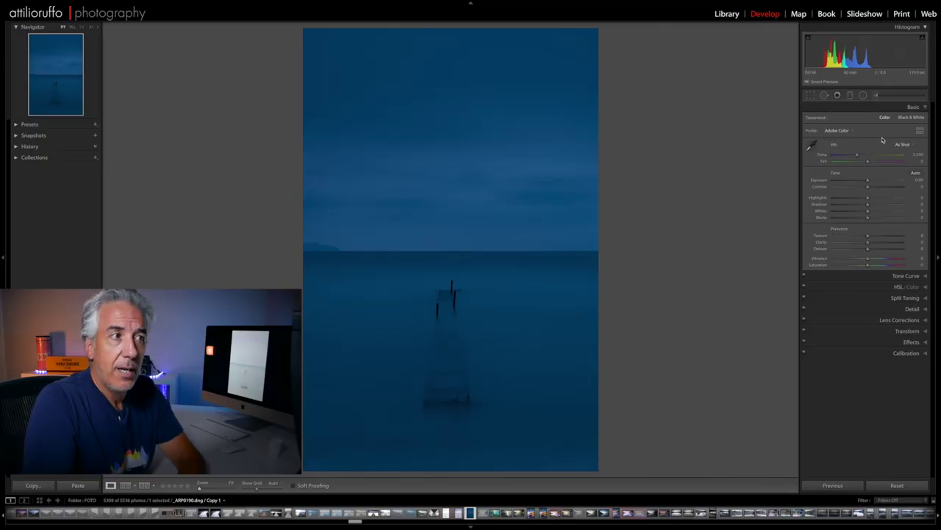
click(812, 145)
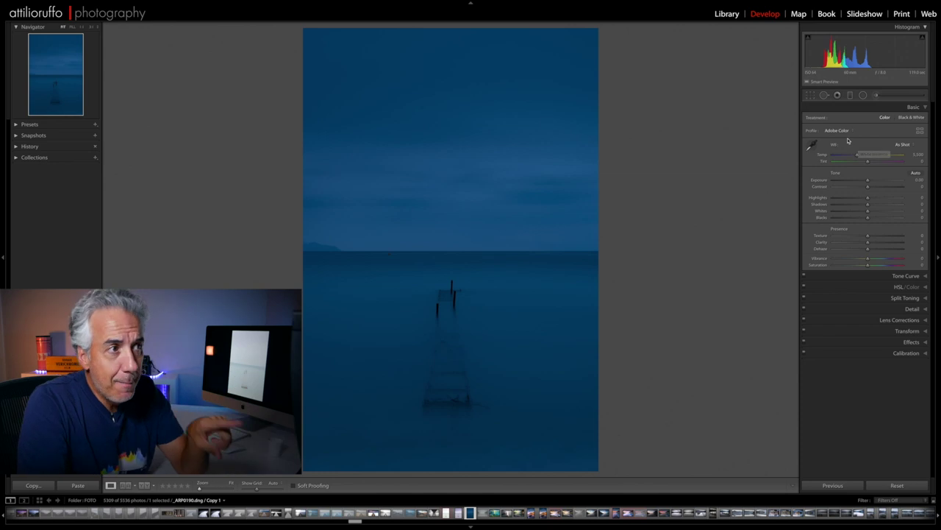
Step: Warm the white balance temperature to 35,685 and raise exposure to +1.00
drag(857, 155, 864, 158)
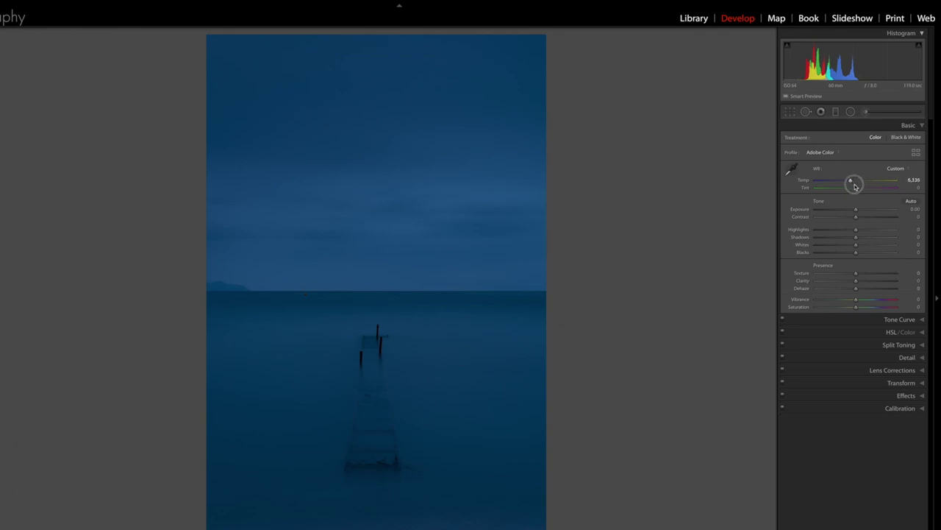
drag(872, 187, 874, 188)
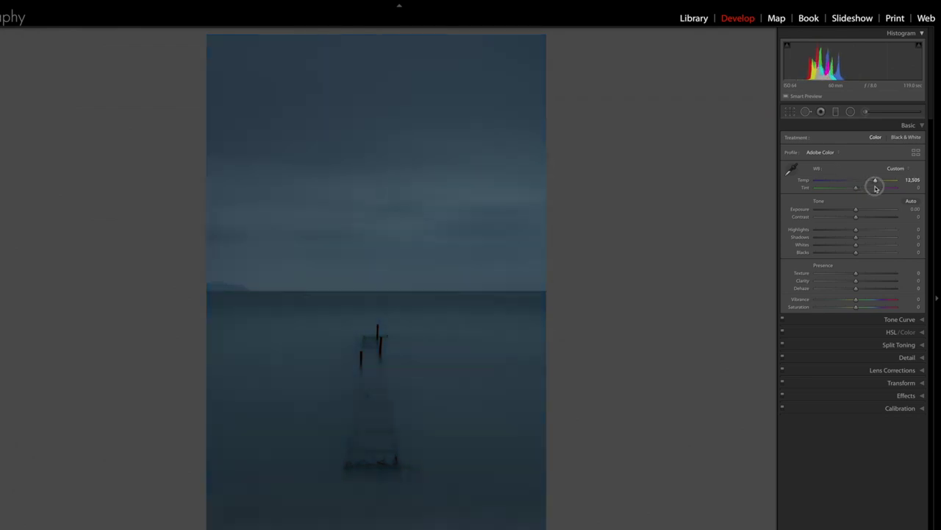
drag(875, 188, 881, 189)
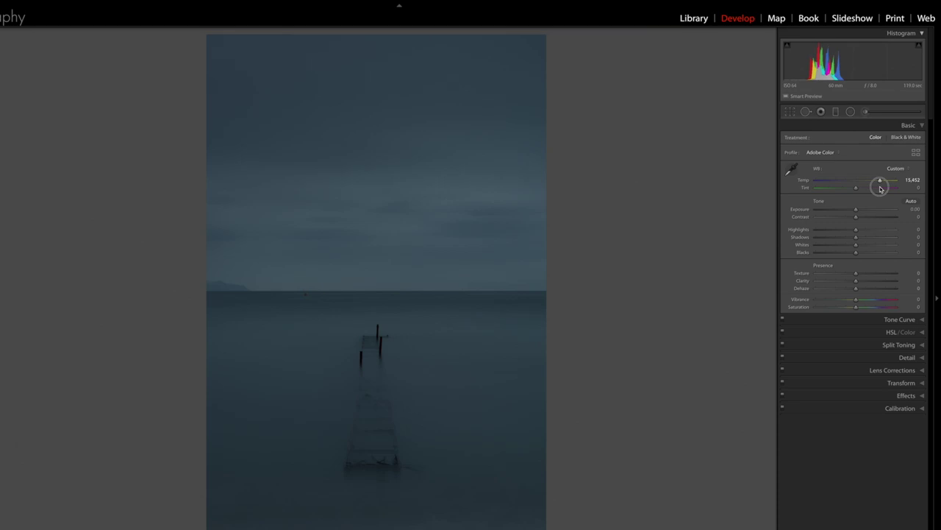
drag(886, 190, 890, 191)
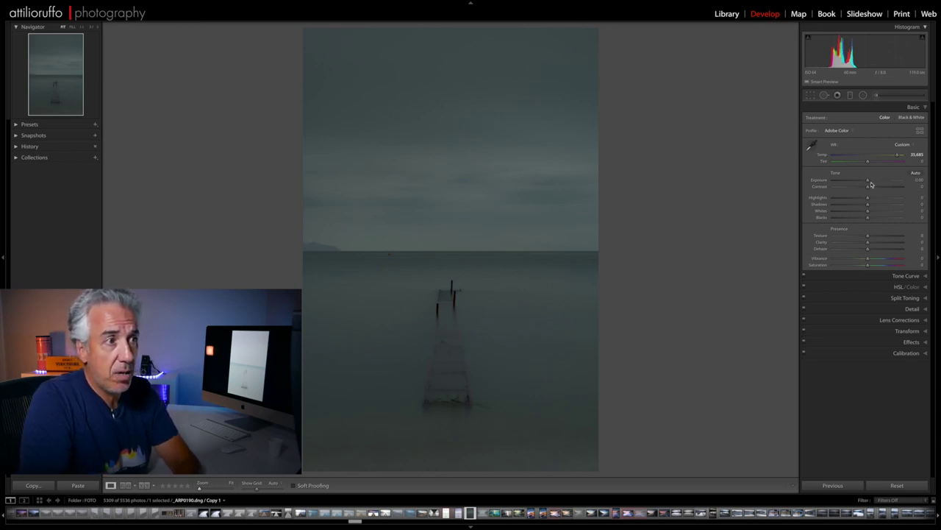
drag(868, 181, 876, 182)
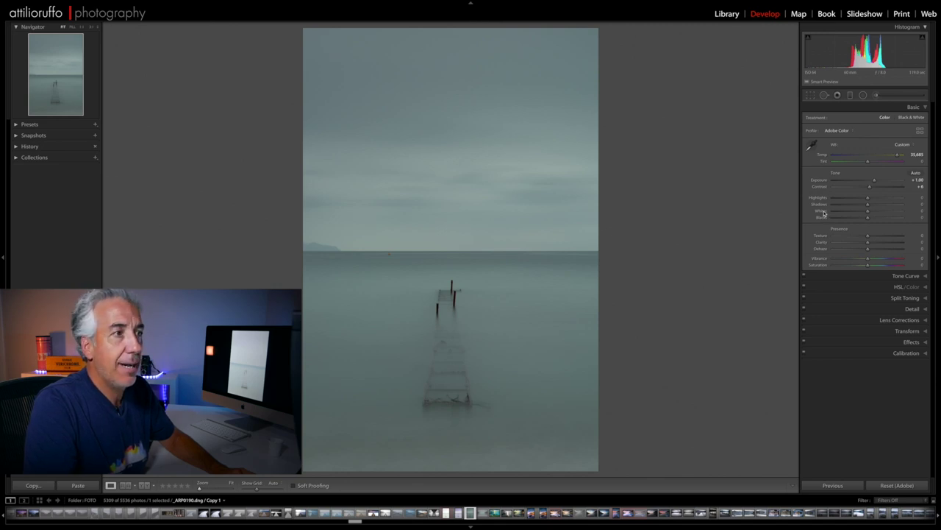
Step: Auto-set Whites and Blacks, settle them at +76 and -43, and show Before/After
double_click(823, 212)
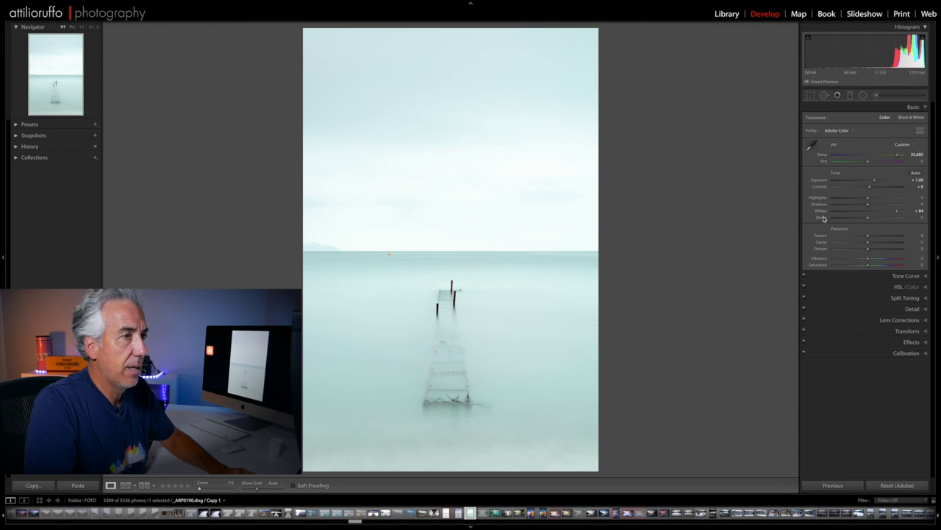
double_click(823, 218)
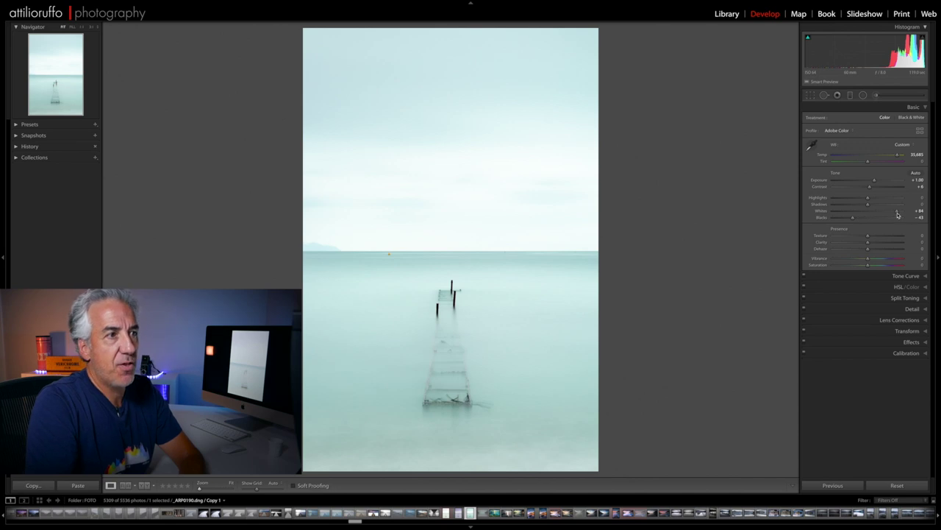
drag(898, 213, 894, 216)
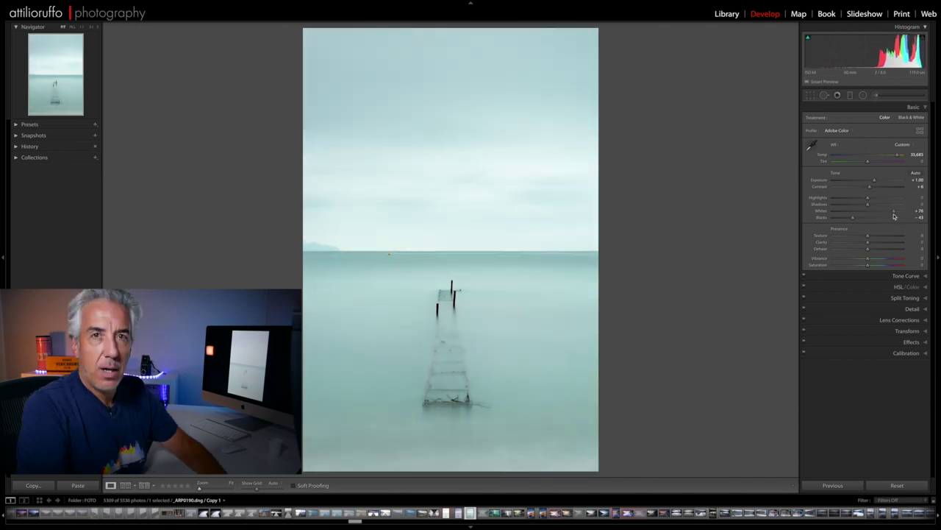
key(alt+y)
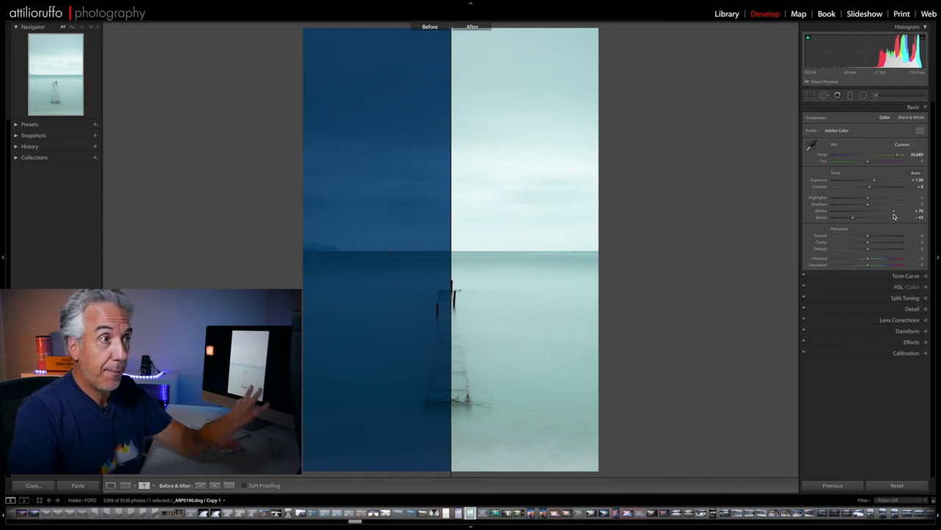
Step: Return to the single view, deepen Blacks to -52 and lift Shadows to +22
key(y)
drag(852, 218, 849, 218)
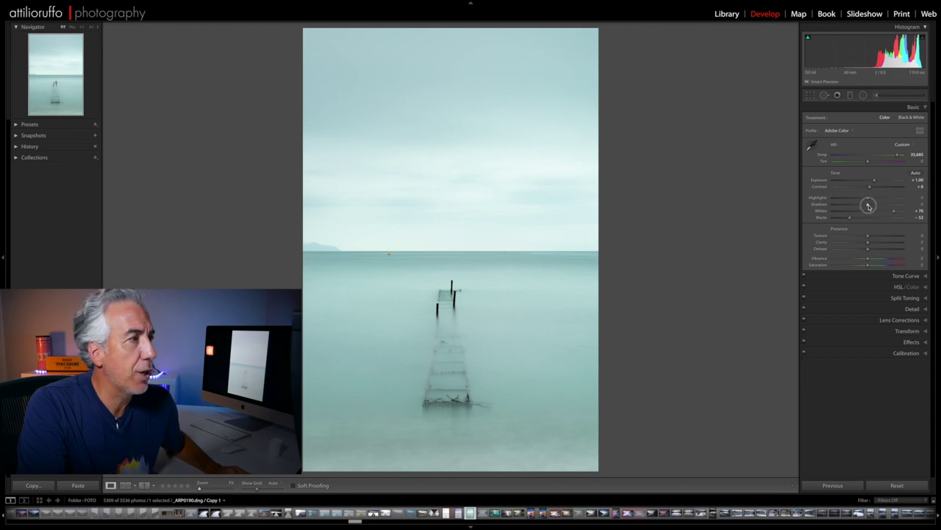
drag(869, 206, 872, 206)
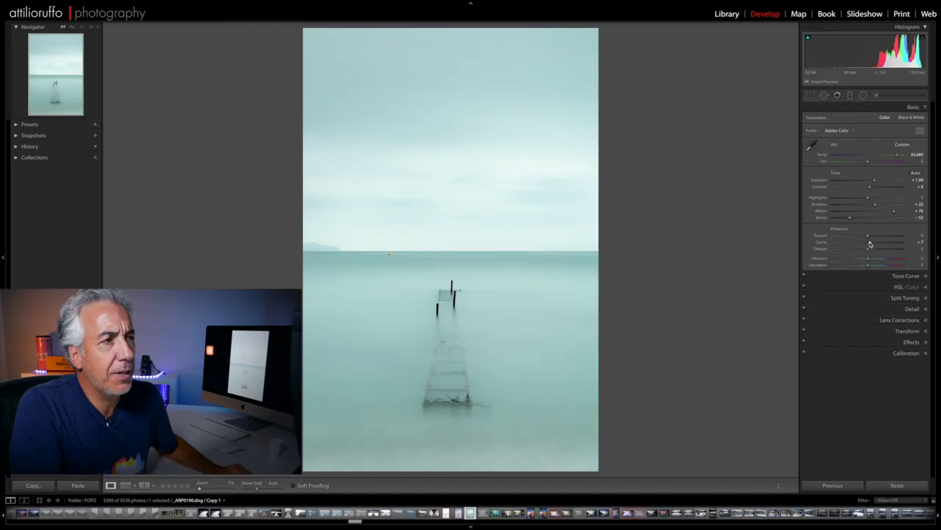
Step: Set Clarity to -10, Vibrance to +15 and Saturation to +8
drag(870, 243, 863, 243)
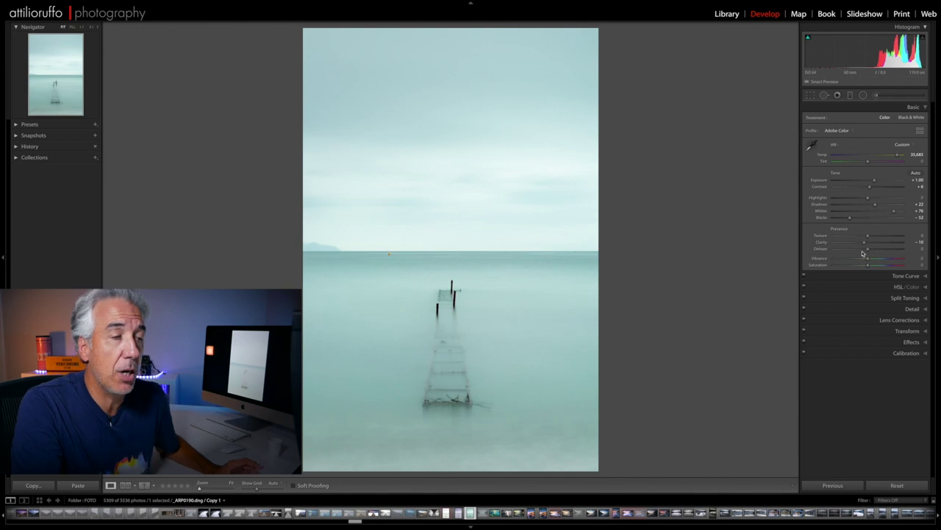
drag(868, 258, 870, 259)
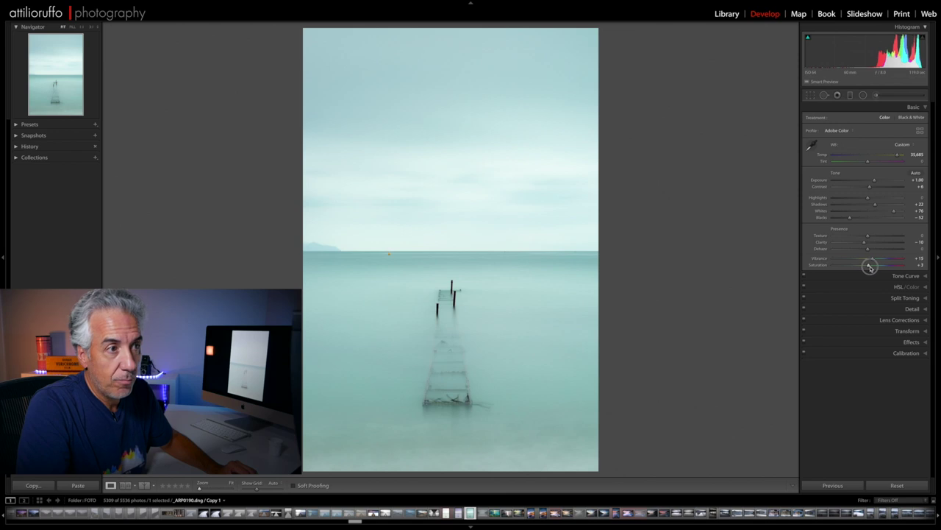
drag(870, 267, 870, 267)
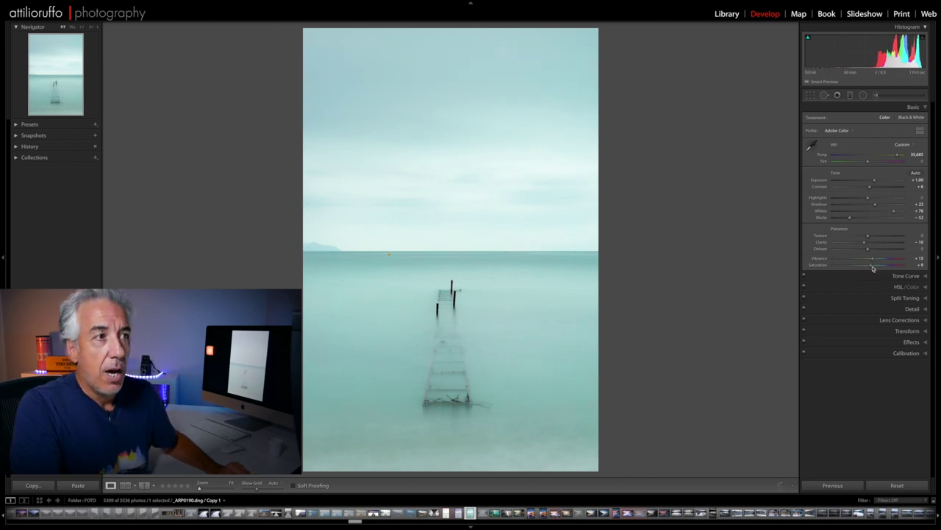
click(895, 277)
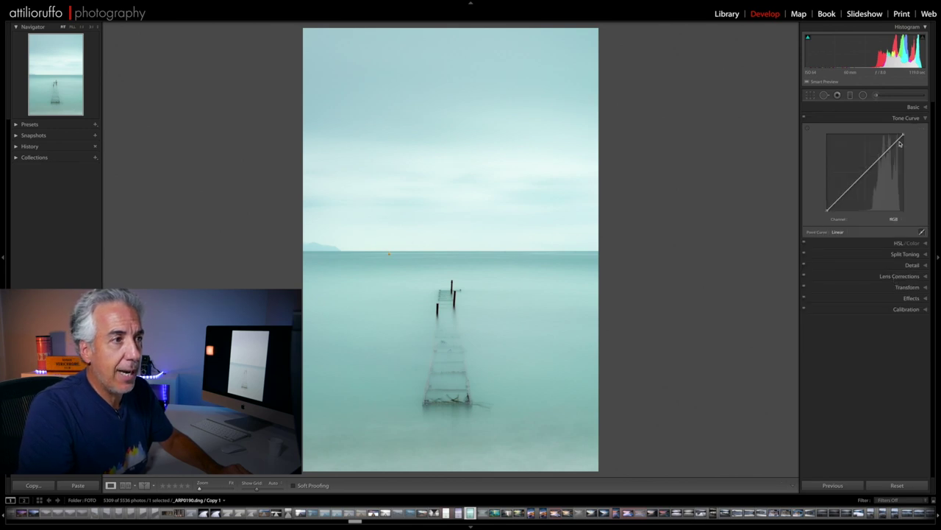
Step: Apply the Medium Contrast point curve, then show the HSL/Color Hue sliders
click(838, 232)
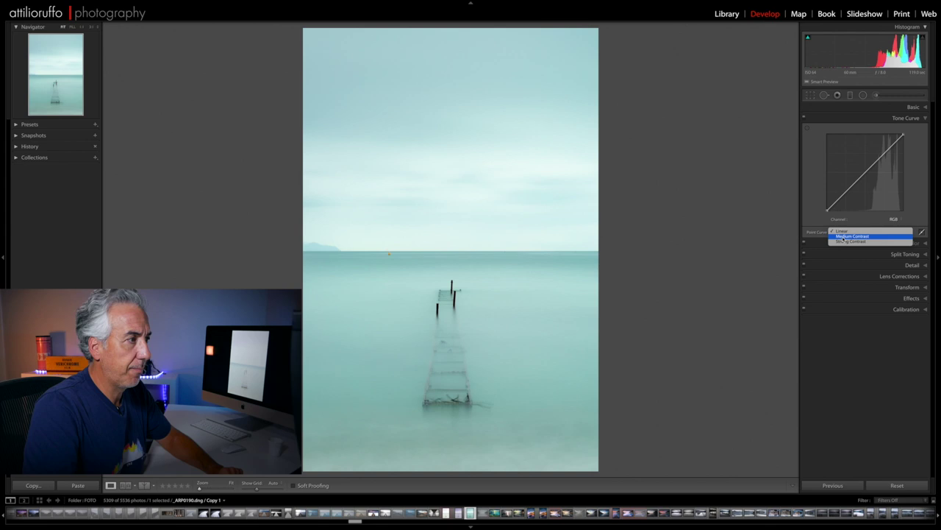
click(844, 236)
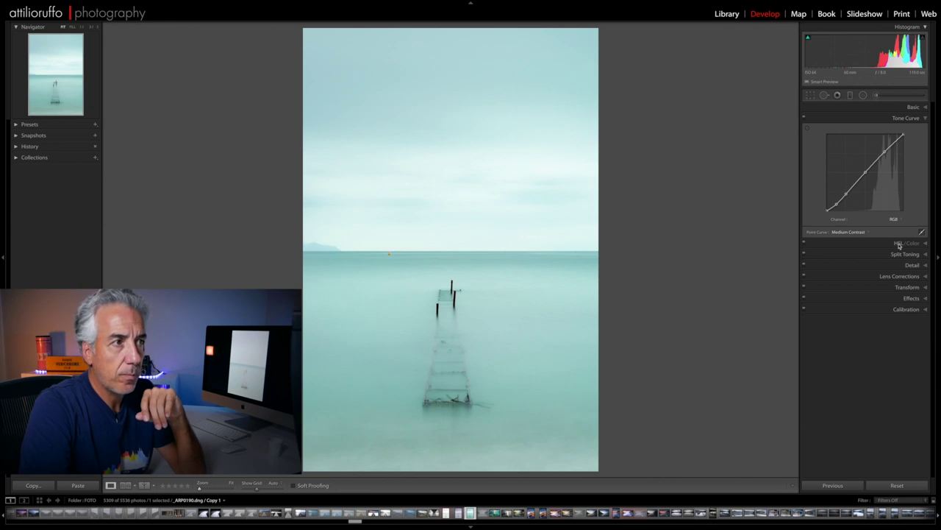
click(899, 244)
click(815, 140)
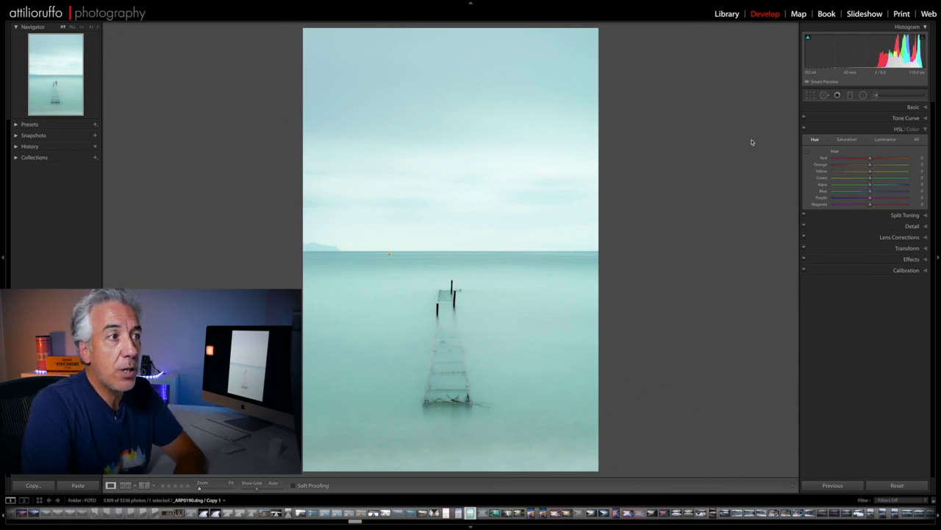
Step: Shift the Aqua hue to +34 so the sea and sky turn a paler teal
click(808, 154)
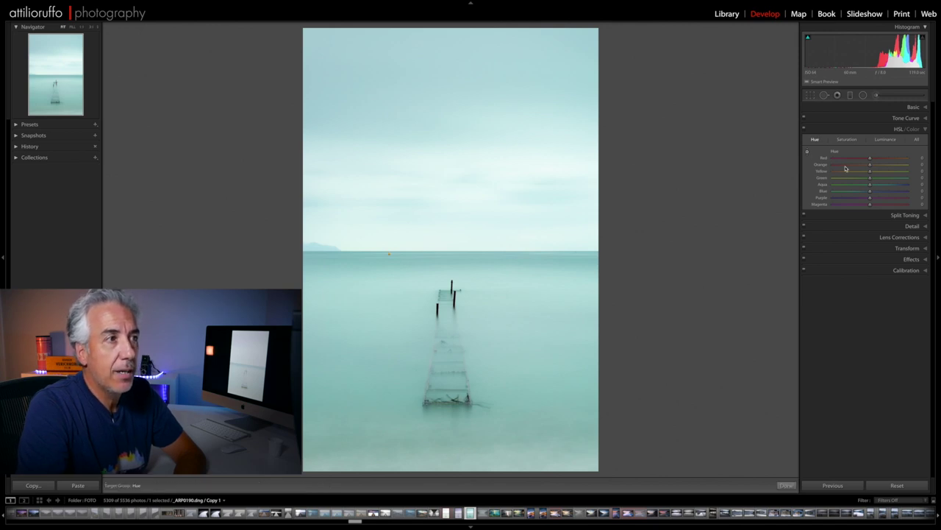
click(807, 152)
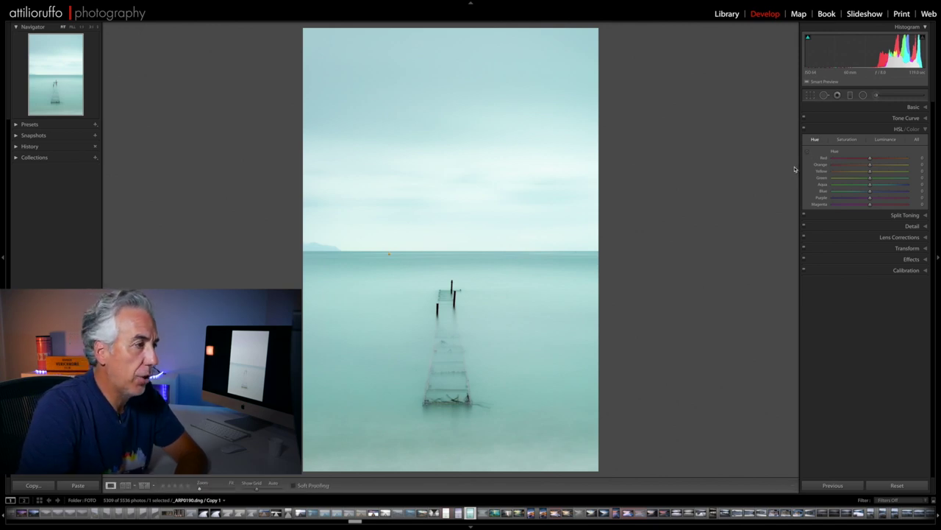
click(810, 153)
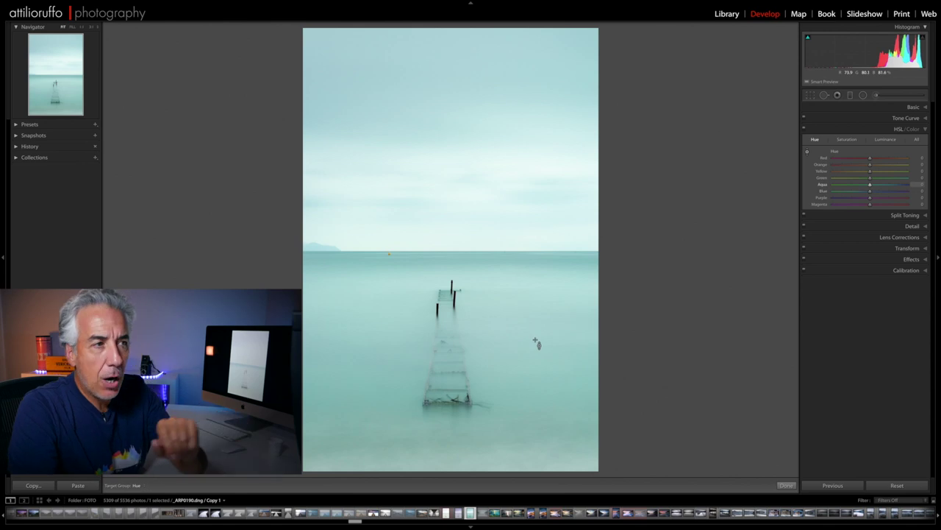
drag(870, 184, 865, 184)
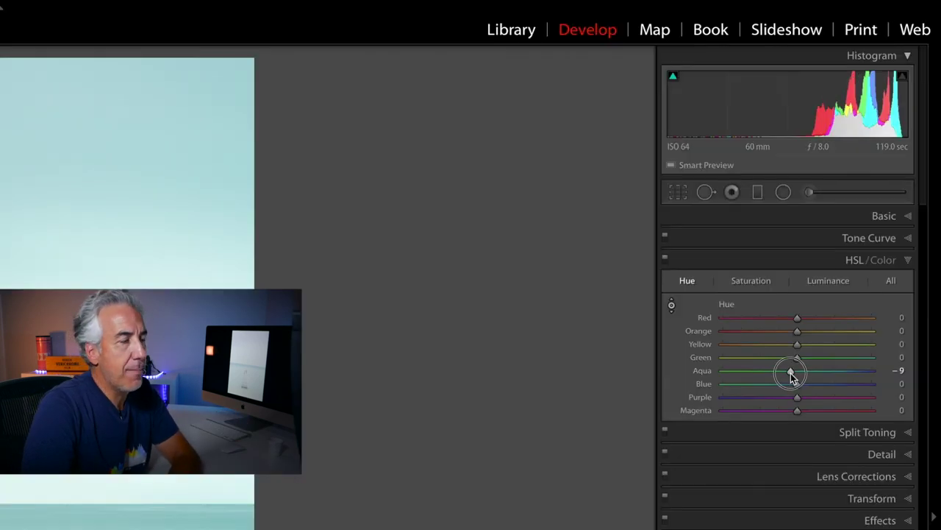
drag(787, 375, 823, 376)
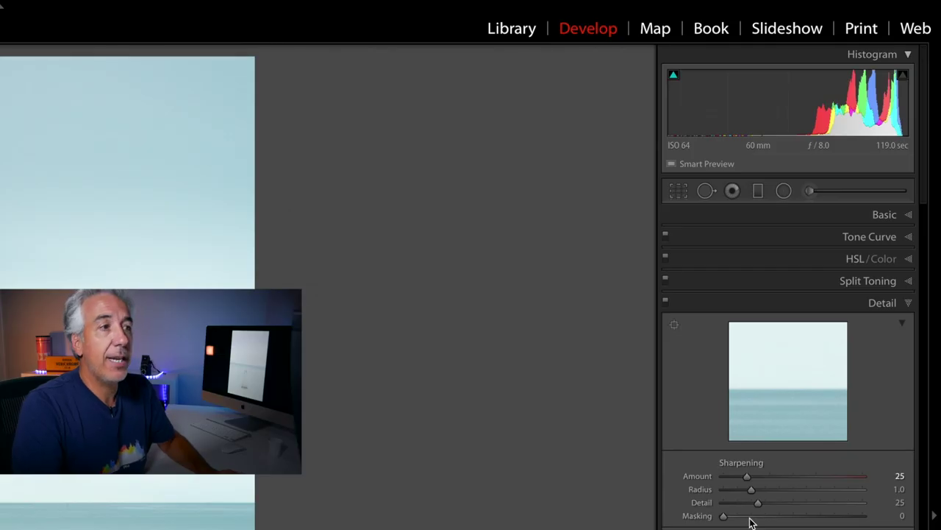
Step: Preview sharpening at Amount 25, Radius 1.0, Detail 25, Masking 0 in grayscale
key(alt)
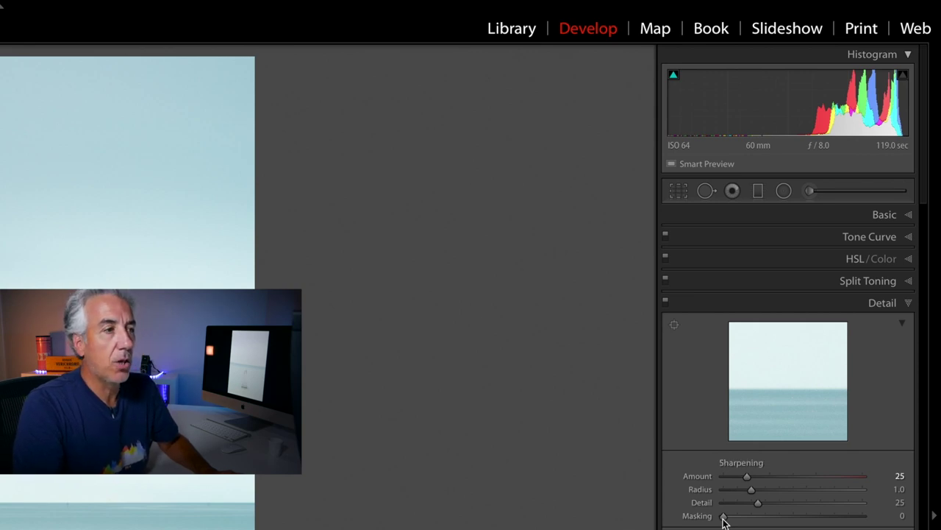
Step: Preview the sharpening mask and set Masking to 47 so only edges like the pier are sharpened
drag(724, 517, 787, 523)
key(alt)
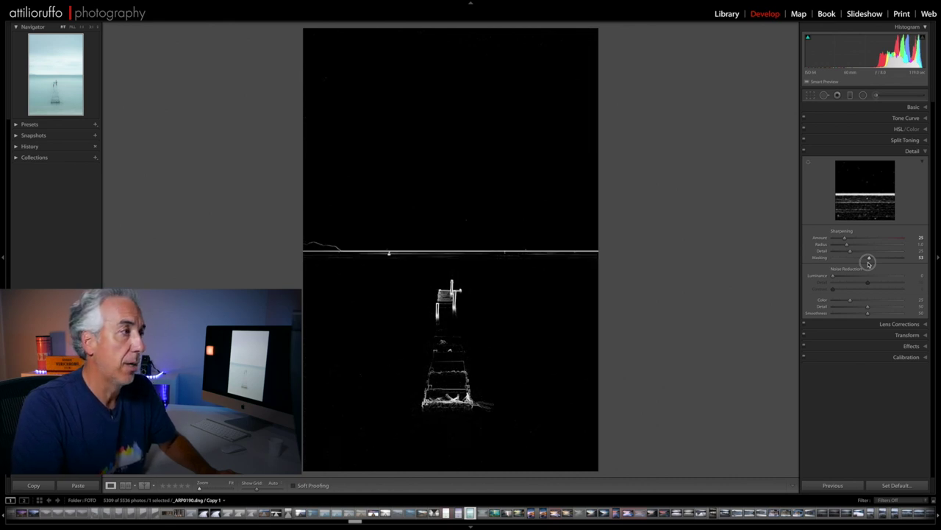
drag(869, 262, 866, 264)
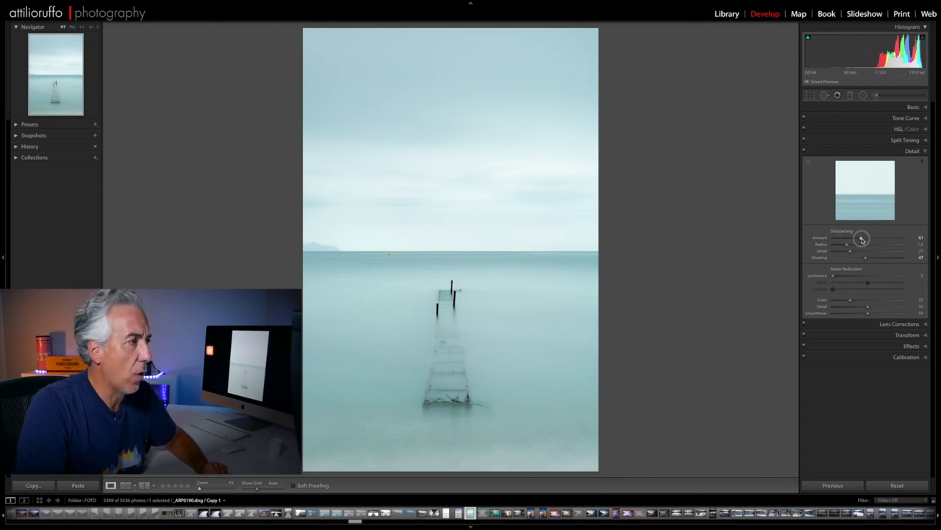
Step: At 1:1 on the pier, set Sharpening Amount 74, Radius 0.6 and Detail about 88, then return to Fit
key(z)
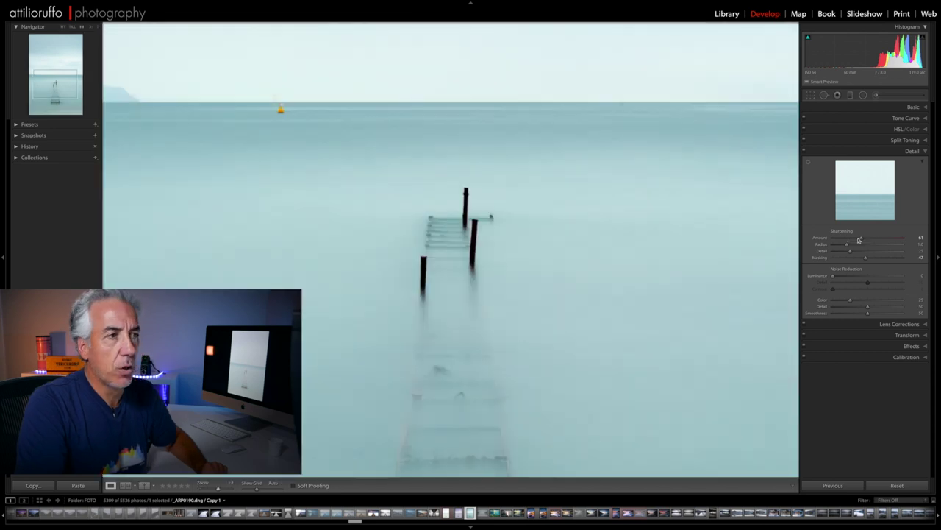
drag(864, 239, 868, 239)
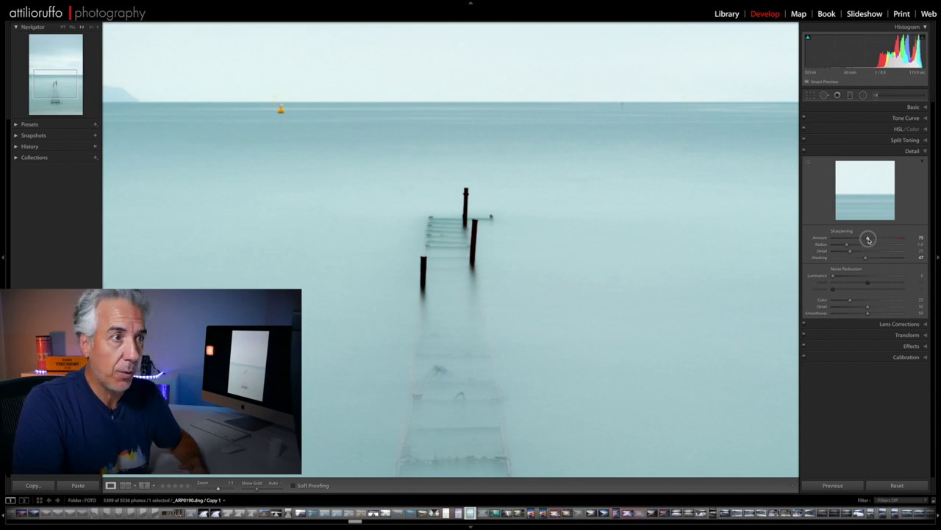
drag(869, 239, 868, 239)
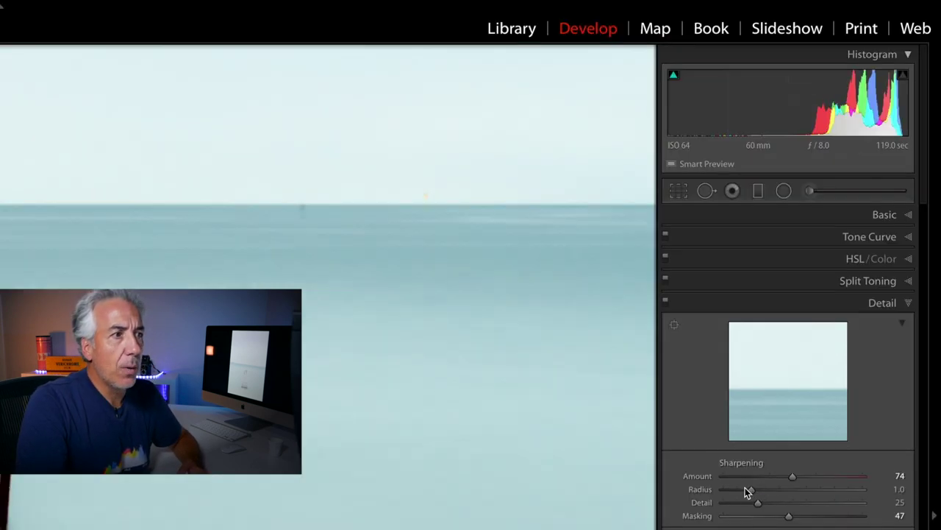
drag(751, 496, 729, 497)
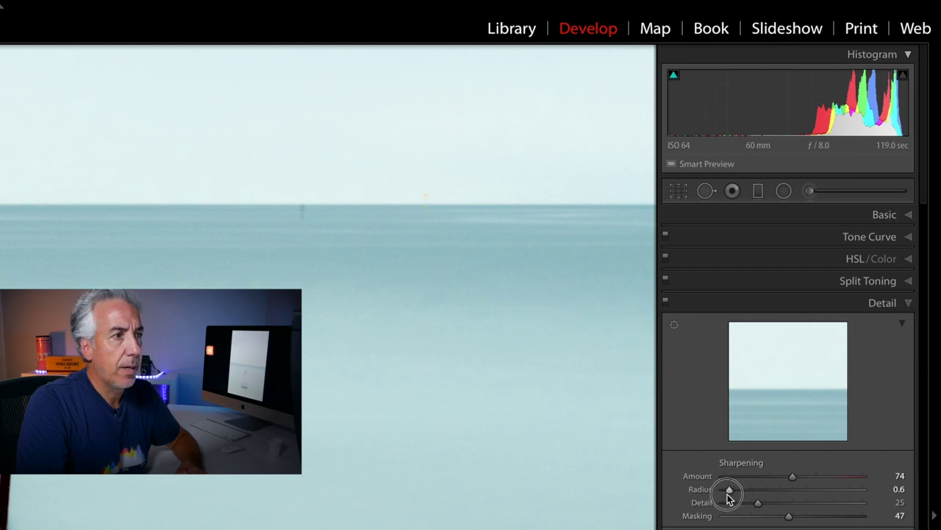
drag(763, 505, 846, 505)
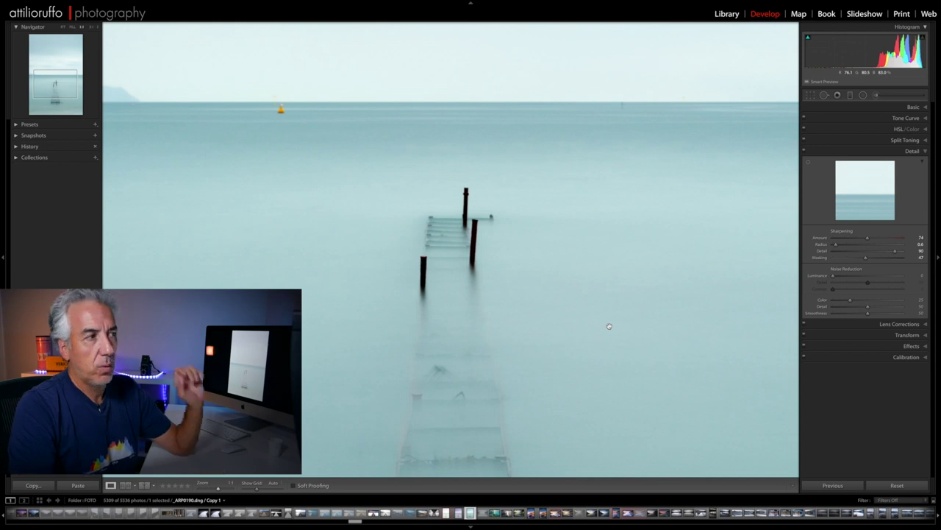
click(609, 325)
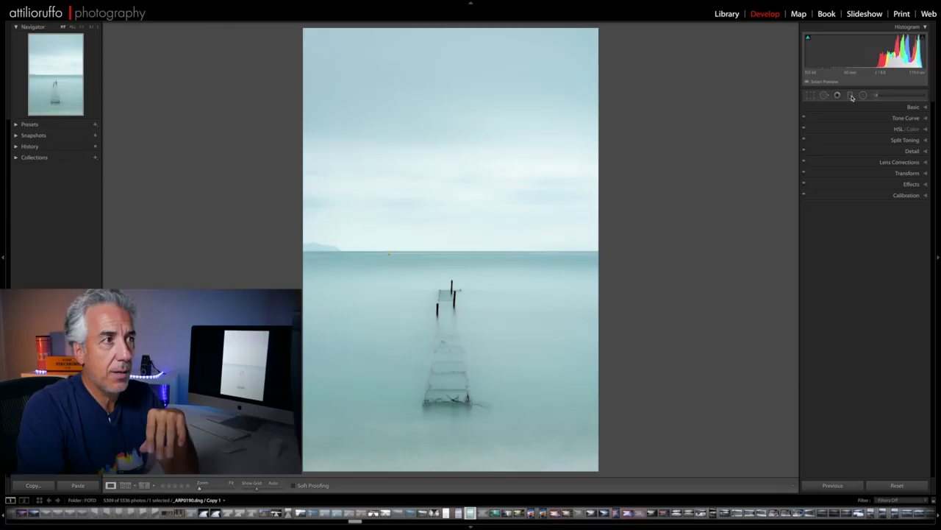
Step: Place a graduated adjustment over the sky near the horizon with Exposure +0.60 and Contrast -41
click(851, 96)
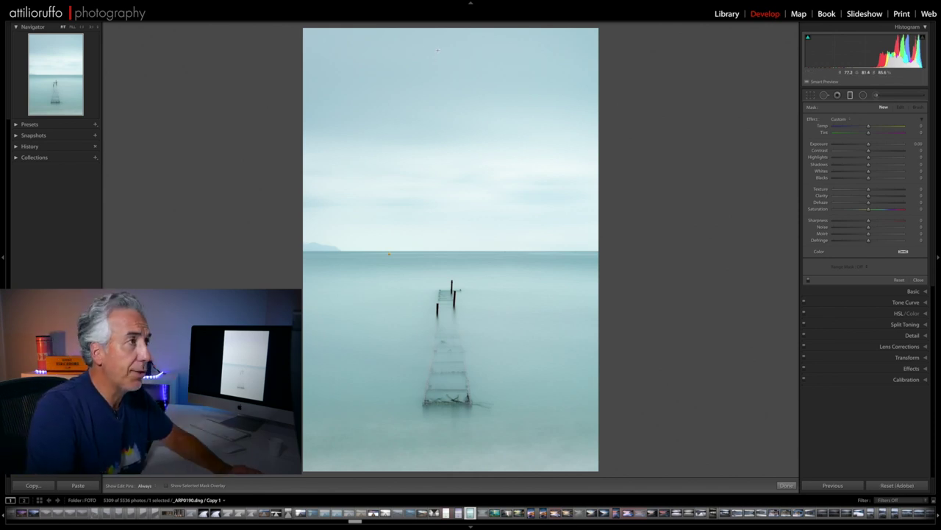
drag(439, 63, 444, 397)
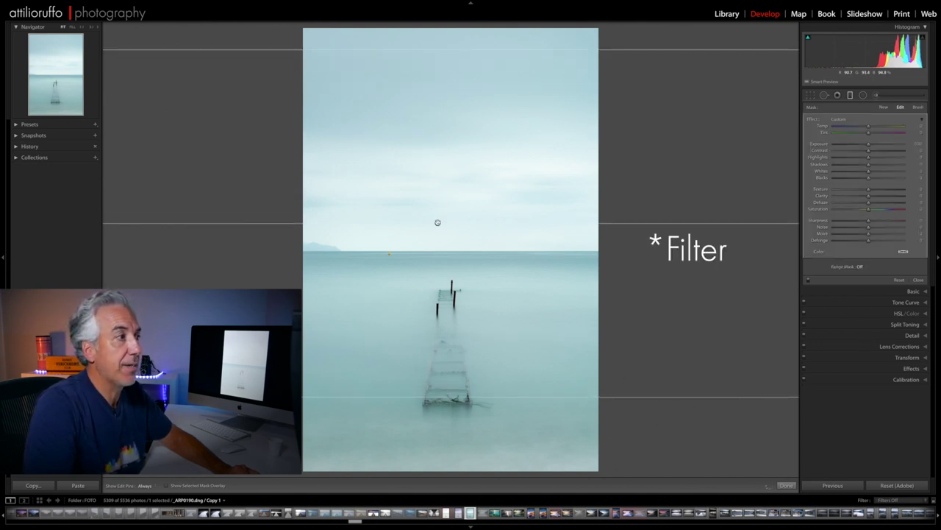
drag(437, 222, 450, 250)
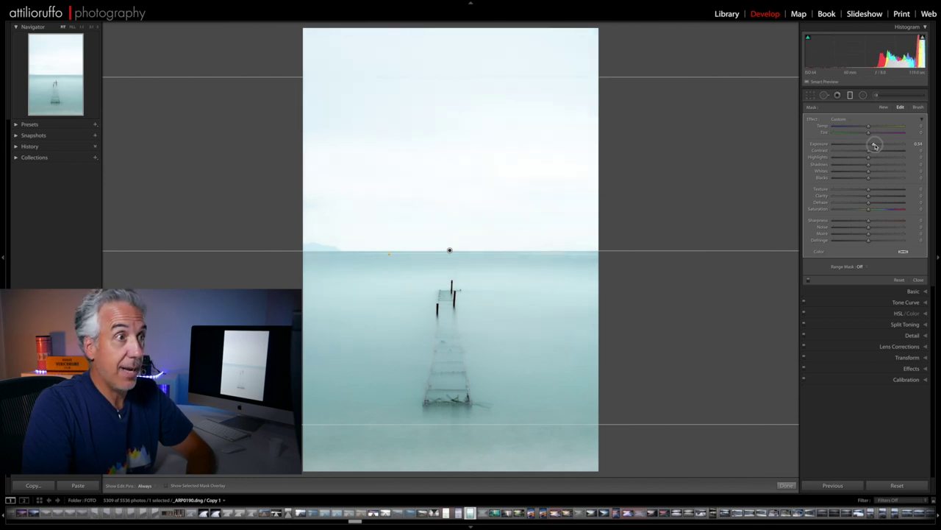
drag(875, 145, 873, 146)
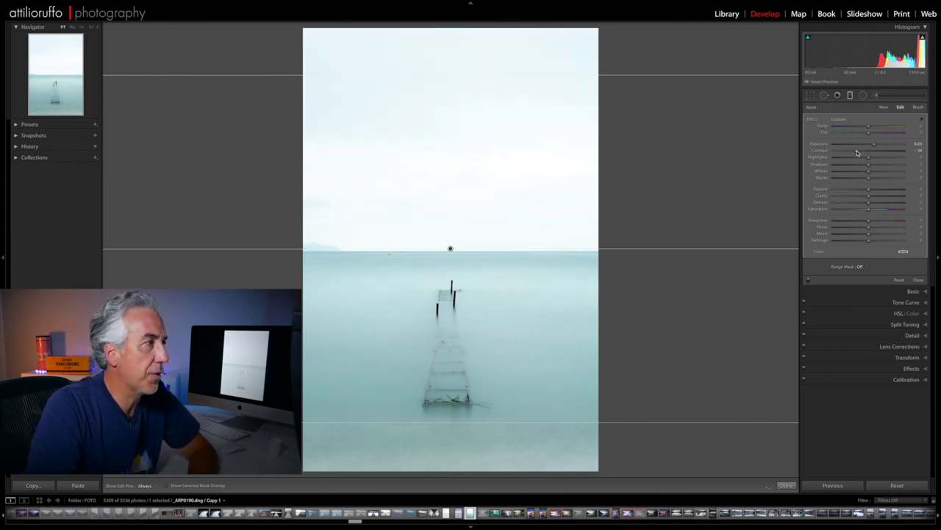
drag(856, 151, 854, 150)
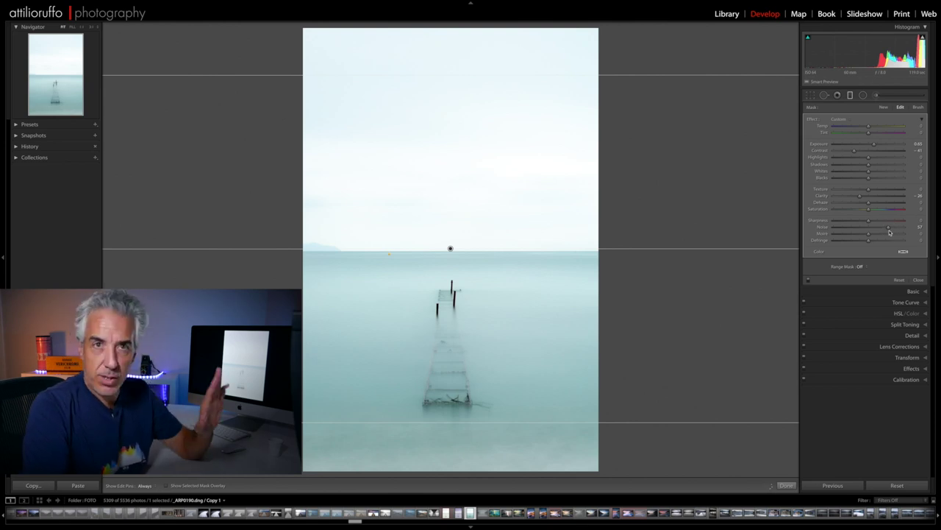
click(885, 109)
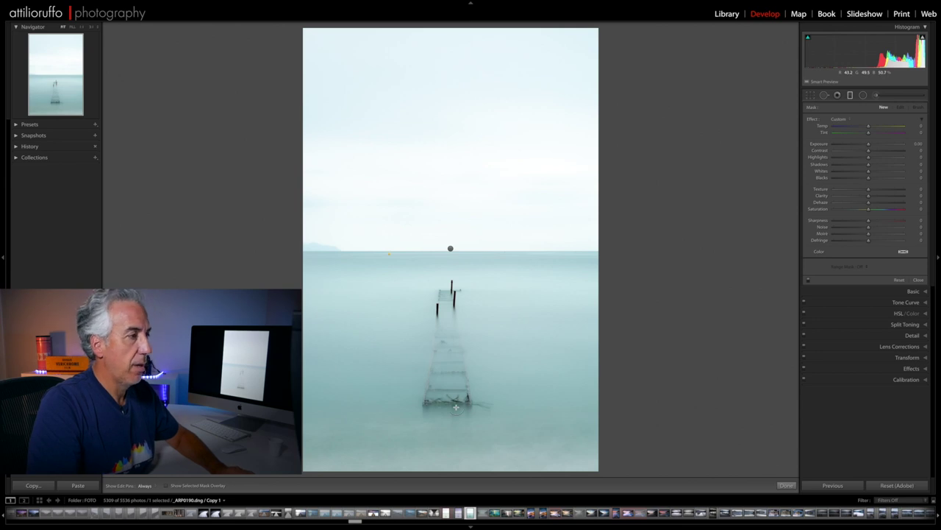
Step: Lay a second gradient up from the bottom over the sea with Exposure about 0.79, Highlights 0 and Shadows lifted
drag(452, 258, 456, 406)
drag(456, 258, 467, 160)
drag(455, 283, 439, 247)
drag(869, 144, 875, 145)
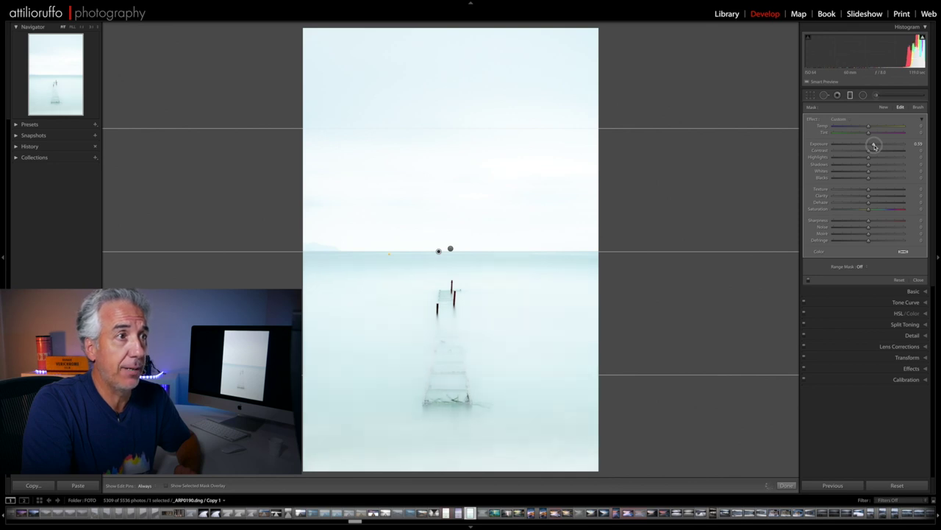
drag(874, 146, 873, 151)
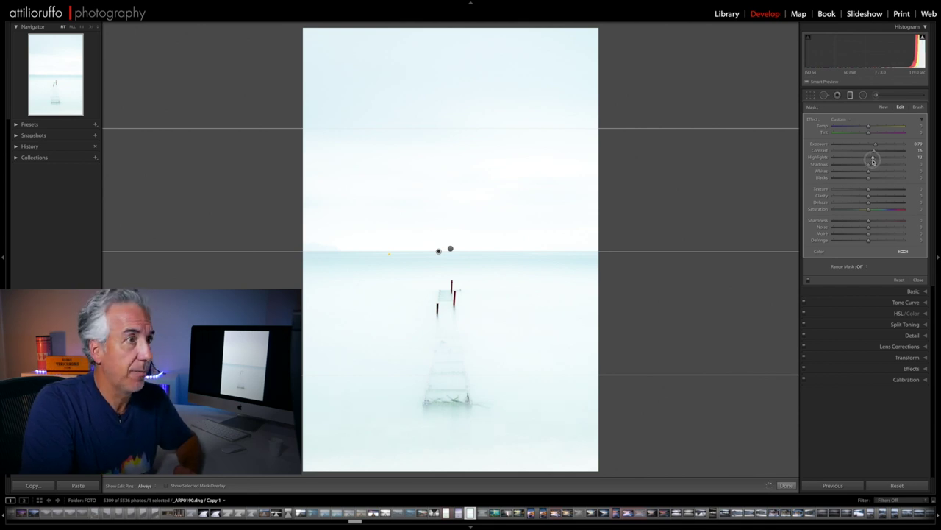
double_click(874, 159)
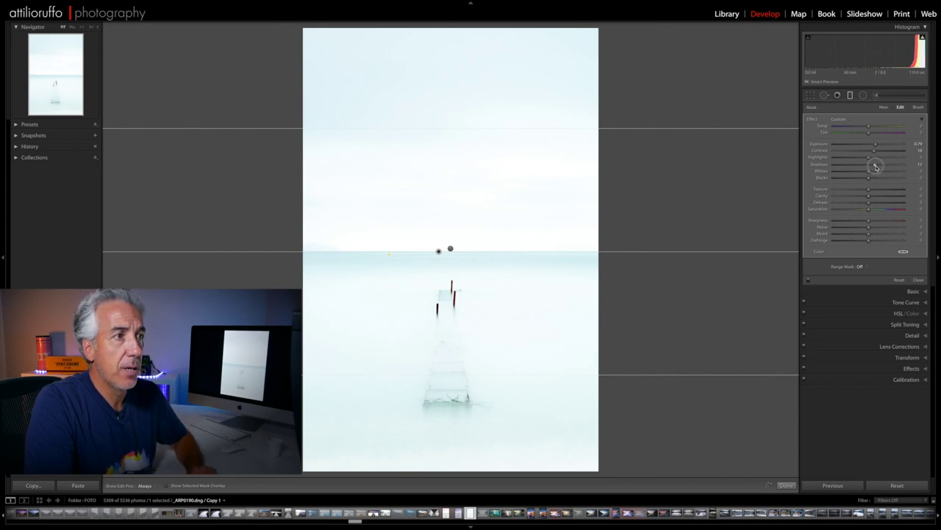
drag(875, 167, 876, 167)
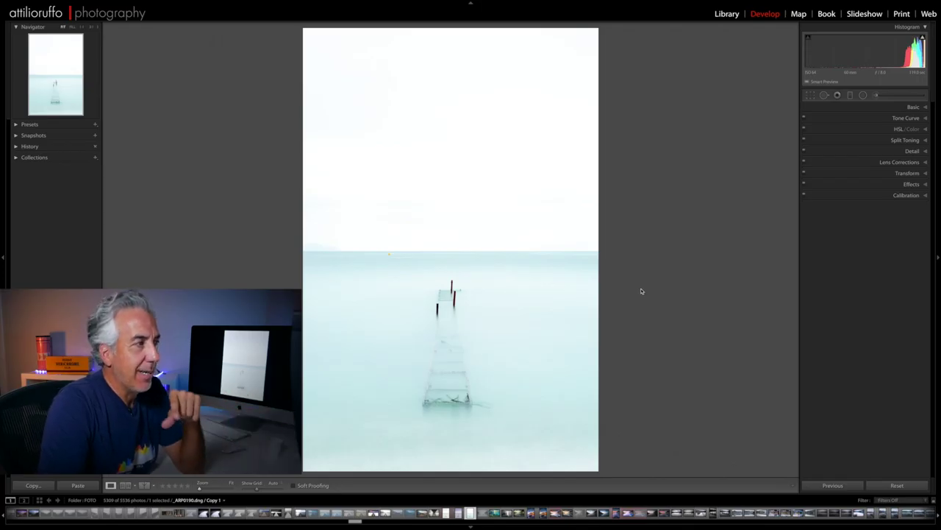
Step: Zoom in on the horizon and heal away the yellow buoy with Spot Removal
click(389, 257)
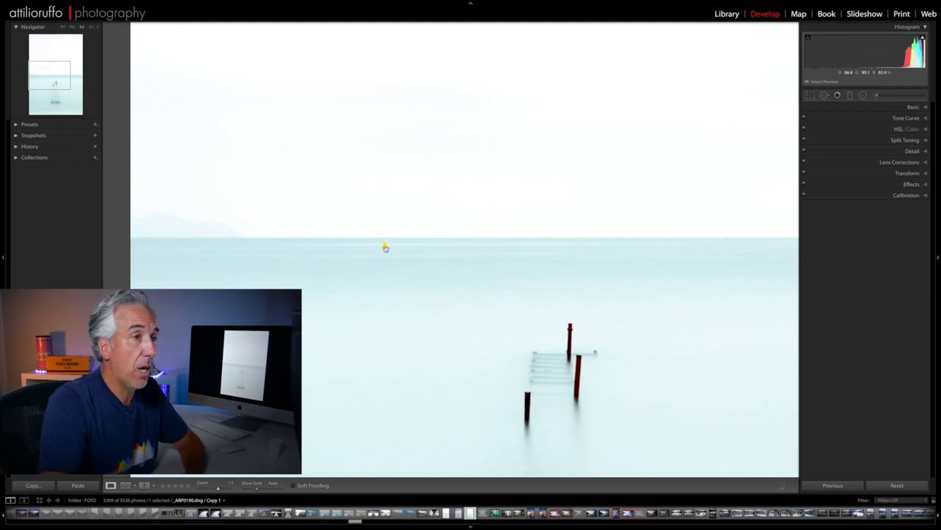
click(826, 95)
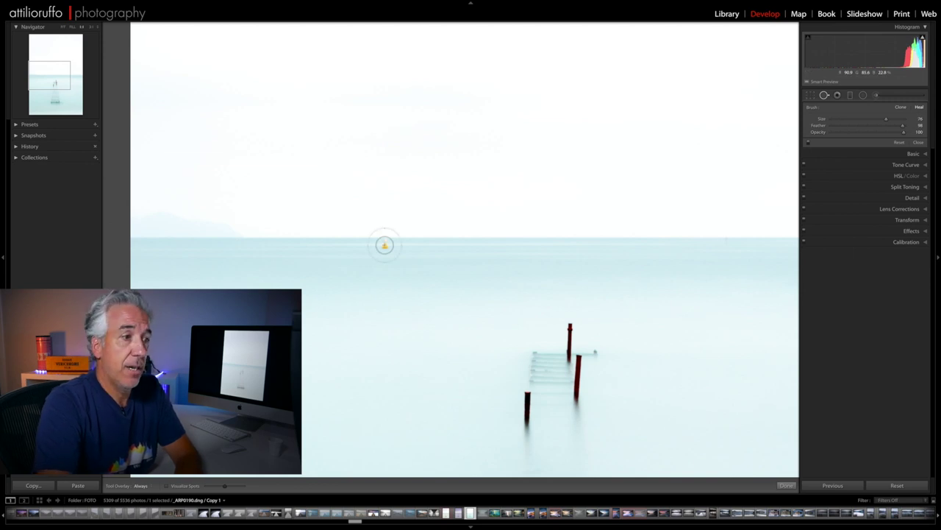
click(385, 245)
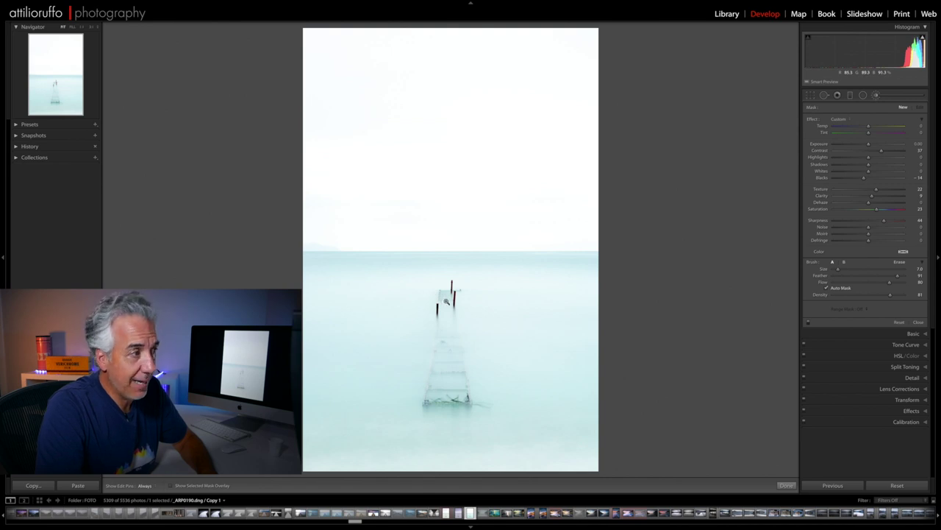
Step: Zoom onto the pier and shrink the adjustment brush to Size 4.0
click(446, 302)
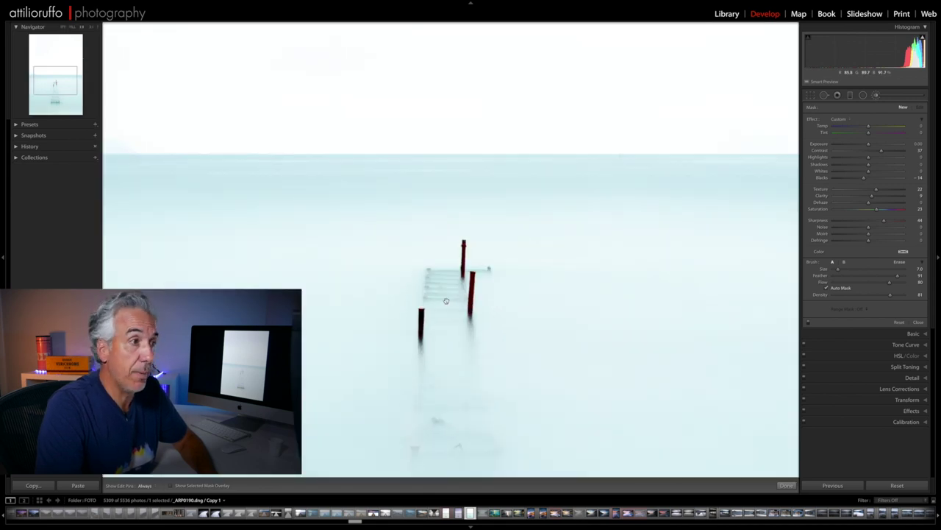
key(bracketleft)
key(bracketleft)
key(bracketleft)
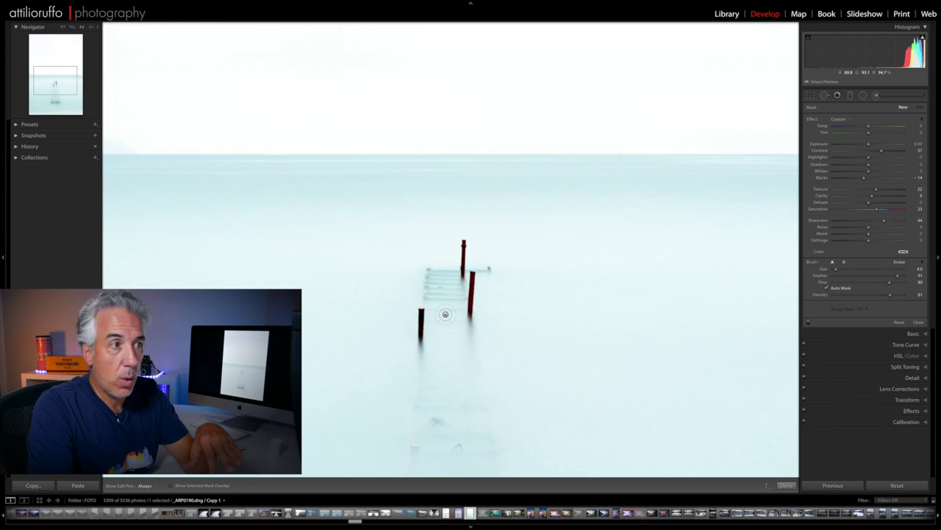